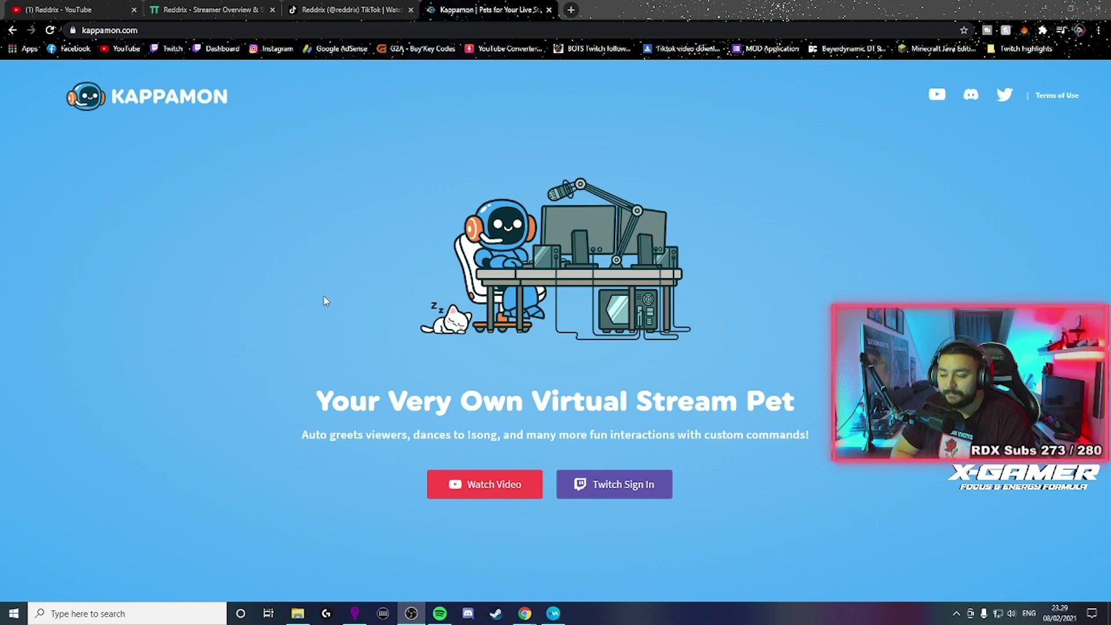
Step: Sign in to Kappamon with Twitch and open the pet Marketplace
{"action": "left_click", "coordinate": [628, 490]}
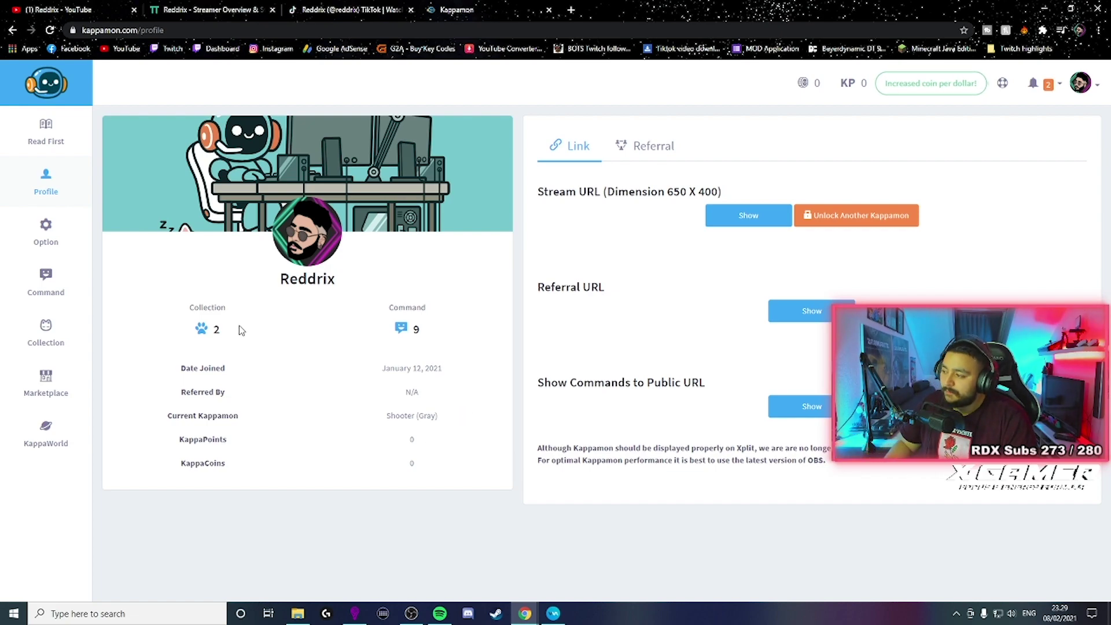
{"action": "left_click", "coordinate": [58, 384]}
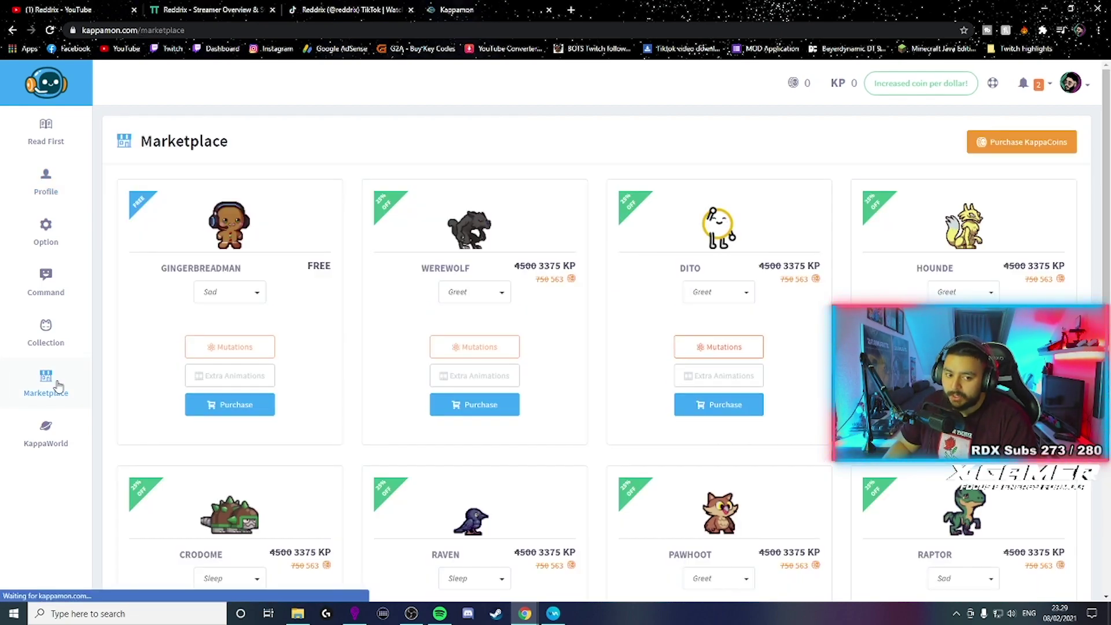
{"action": "scroll", "coordinate": [503, 359], "scroll_direction": "down", "scroll_amount": 4}
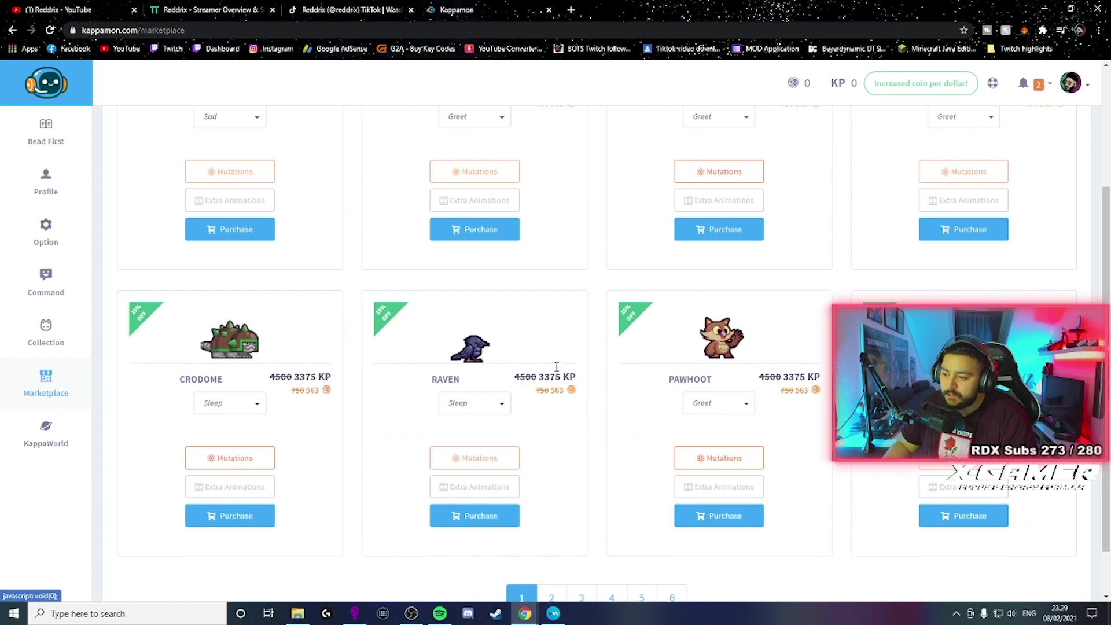
{"action": "scroll", "coordinate": [332, 257], "scroll_direction": "up", "scroll_amount": 5}
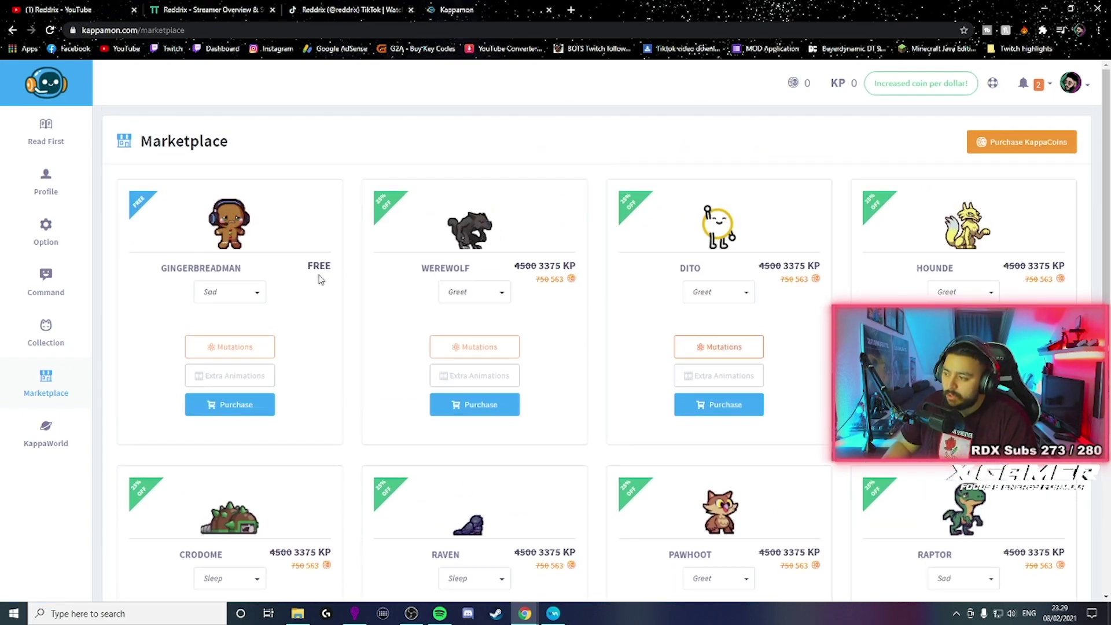
Step: Highlight the FREE price on Gingerbreadman and look through the other pet cards
{"action": "left_click_drag", "start_coordinate": [307, 266], "coordinate": [333, 263]}
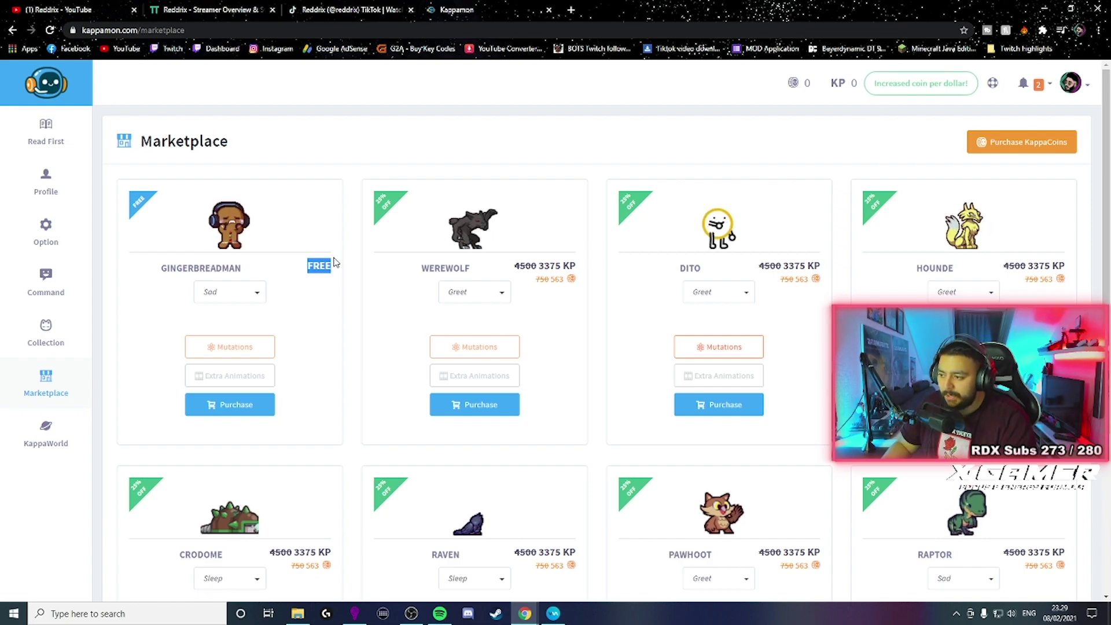
{"action": "scroll", "coordinate": [934, 240], "scroll_direction": "down", "scroll_amount": 5}
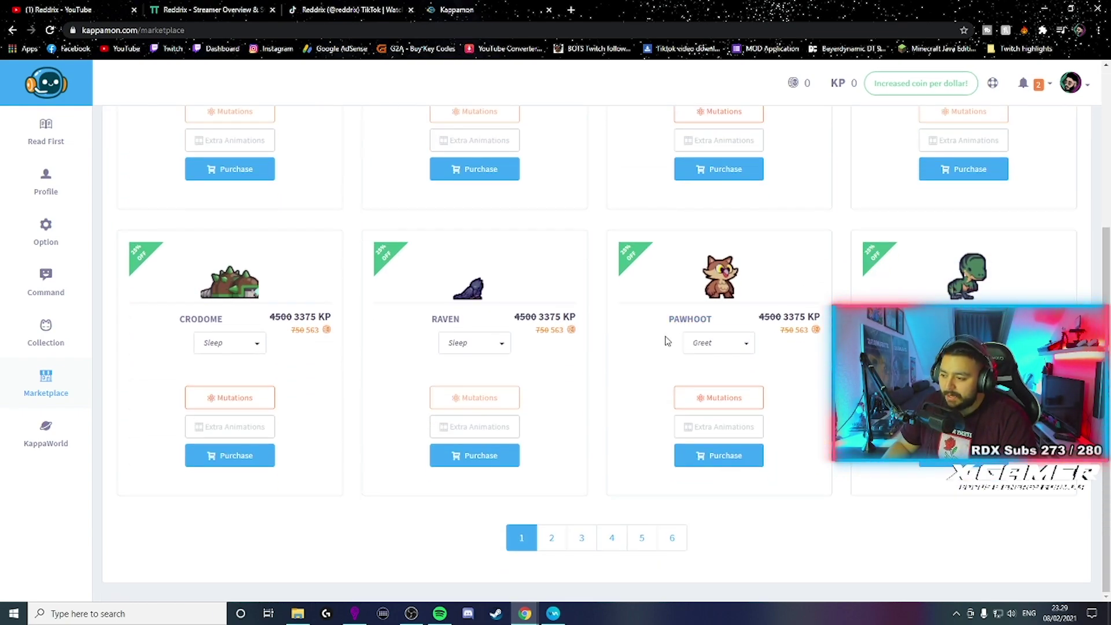
{"action": "scroll", "coordinate": [665, 341], "scroll_direction": "up", "scroll_amount": 4}
{"action": "scroll", "coordinate": [278, 398], "scroll_direction": "down", "scroll_amount": 3}
{"action": "scroll", "coordinate": [277, 398], "scroll_direction": "down", "scroll_amount": 2}
{"action": "scroll", "coordinate": [223, 394], "scroll_direction": "up", "scroll_amount": 4}
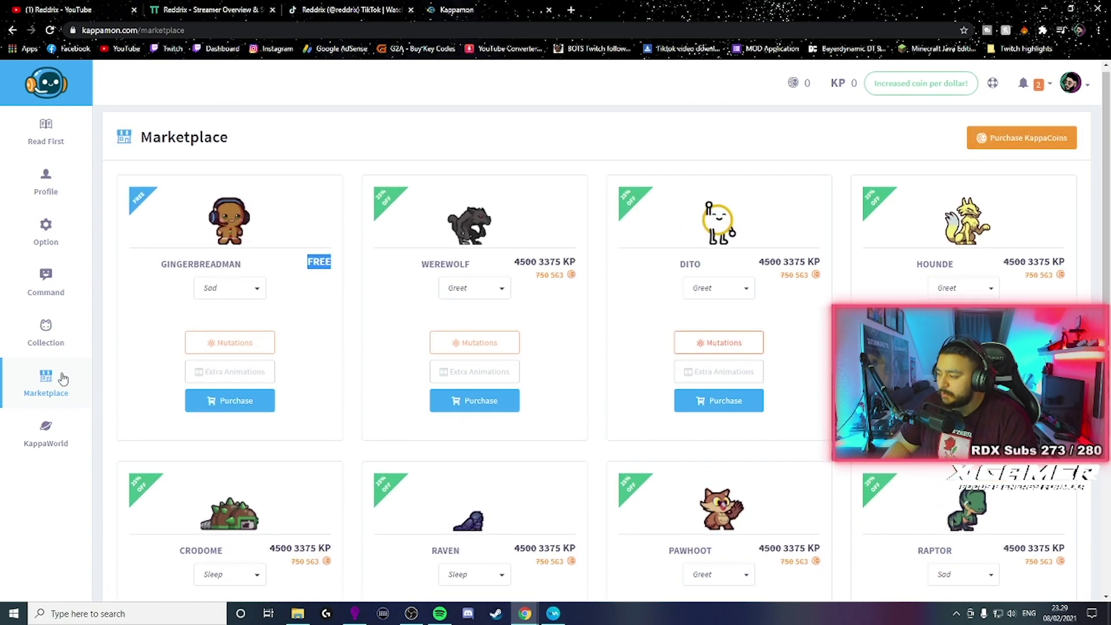
Step: Review the owned Kappabot and Shooter pets, then return to the Profile's 650 × 400 Stream URL
{"action": "left_click", "coordinate": [51, 334]}
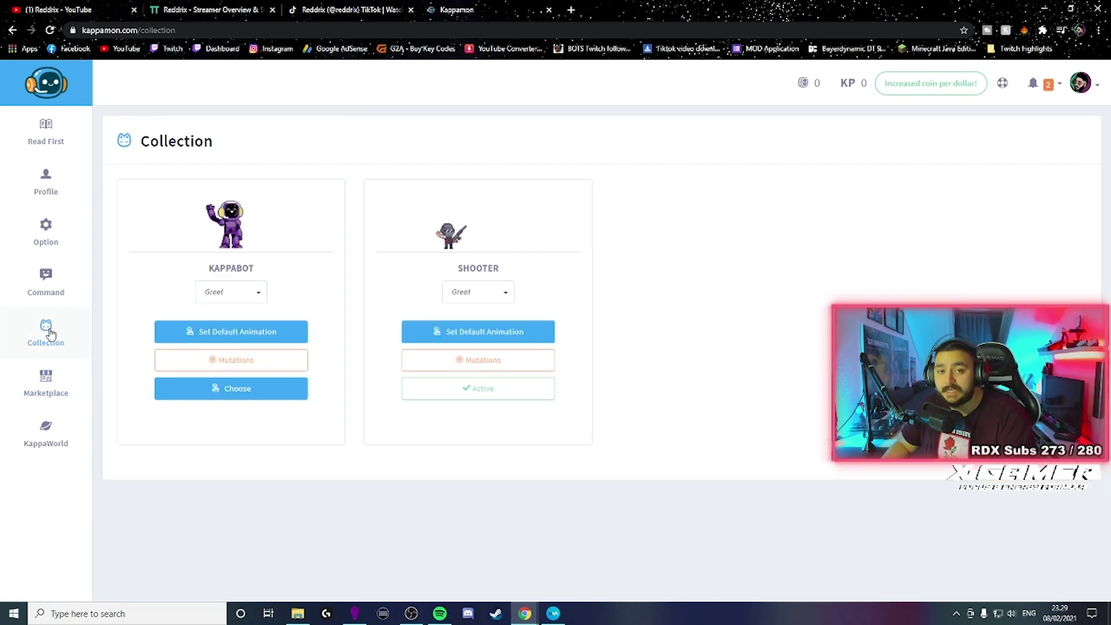
{"action": "left_click", "coordinate": [269, 387]}
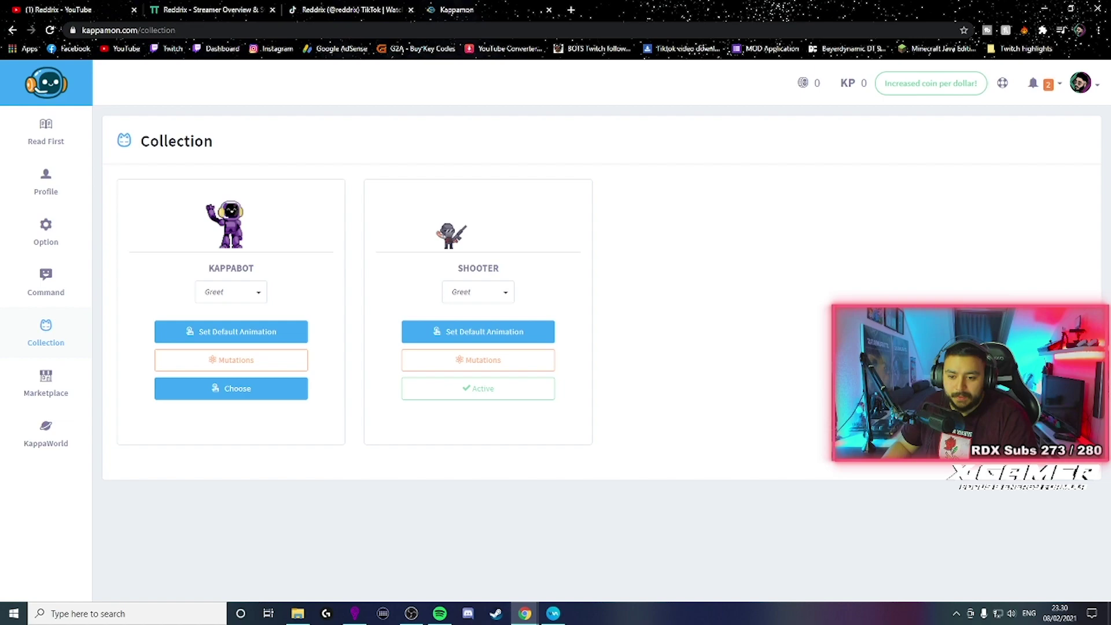
{"action": "key", "text": "alt+Tab"}
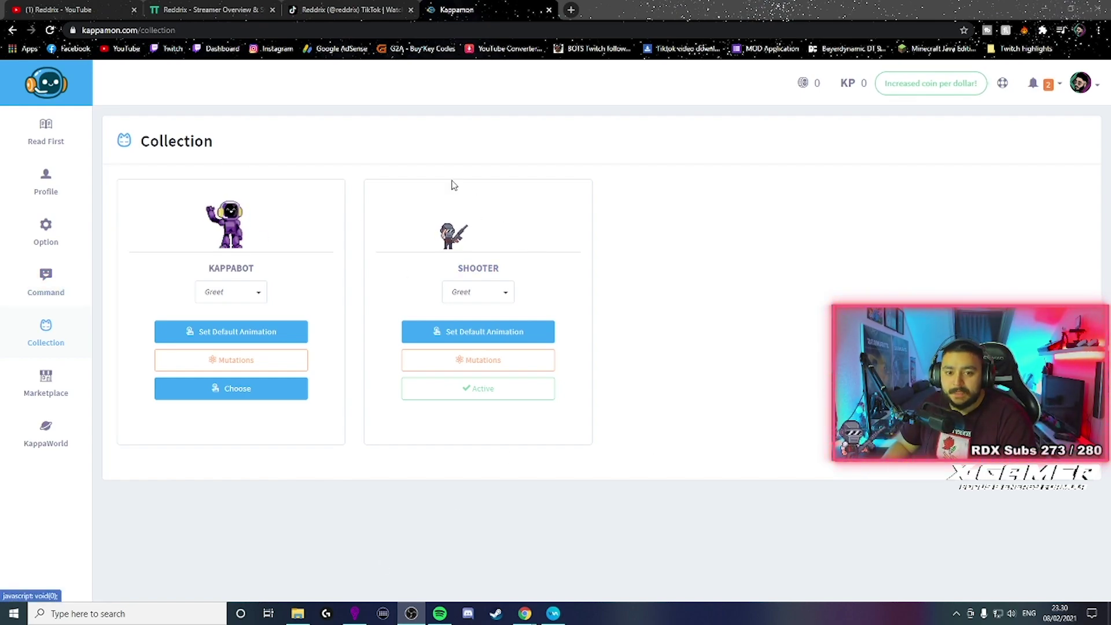
{"action": "left_click", "coordinate": [46, 180]}
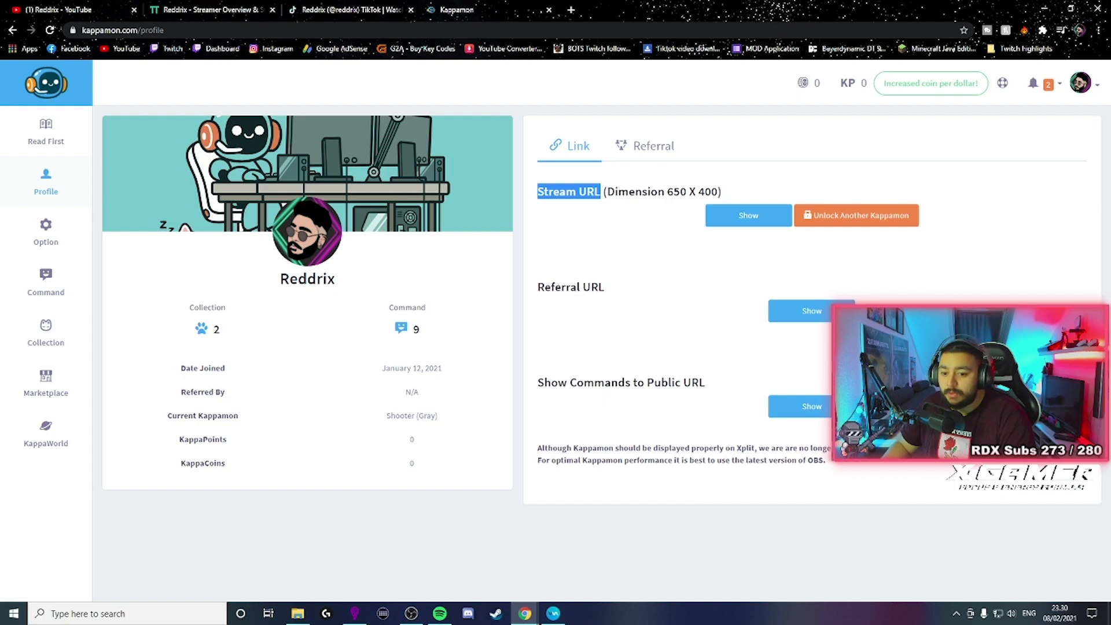
{"action": "key", "text": "alt+Tab"}
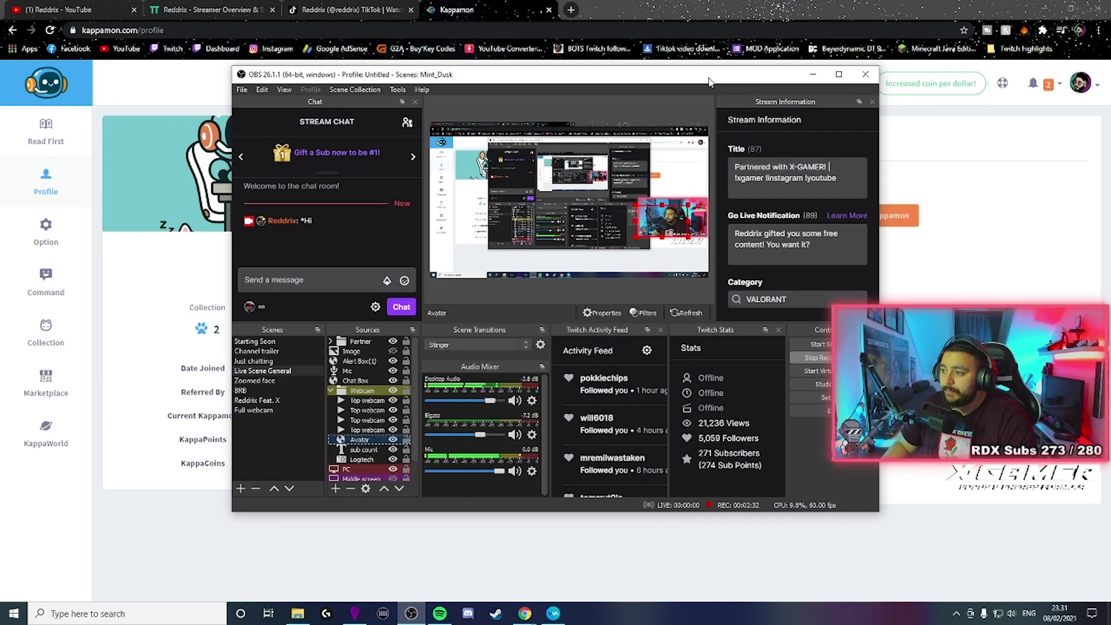
Step: Maximize the OBS window and pick Browser as the new source type
{"action": "left_click_drag", "start_coordinate": [941, 81], "coordinate": [802, 84]}
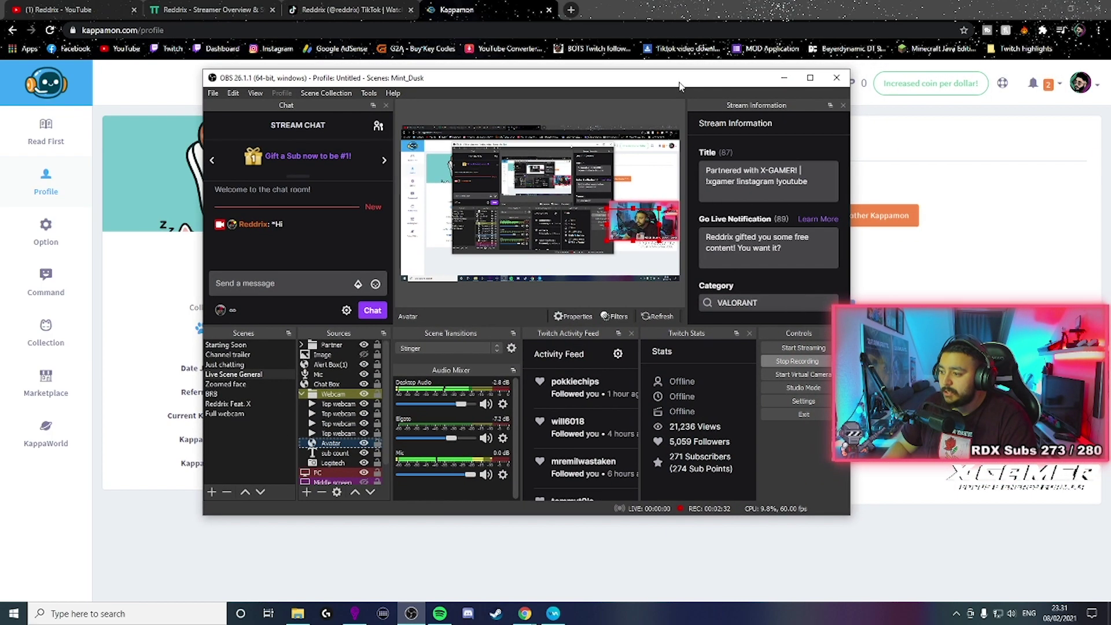
{"action": "left_click", "coordinate": [809, 78]}
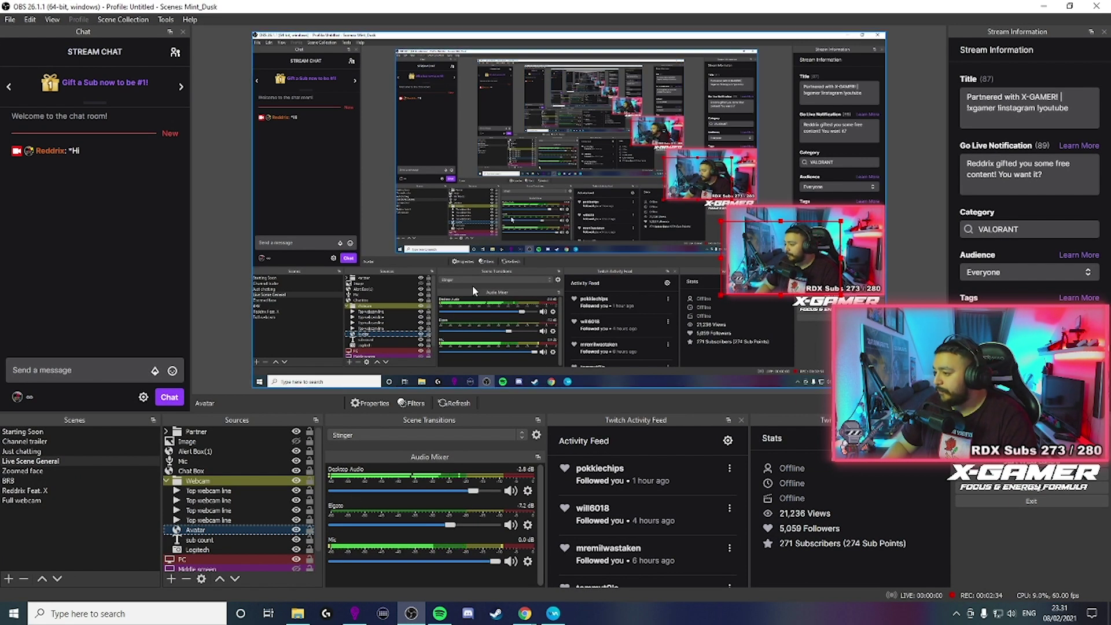
{"action": "left_click", "coordinate": [169, 579]}
{"action": "left_click", "coordinate": [214, 412]}
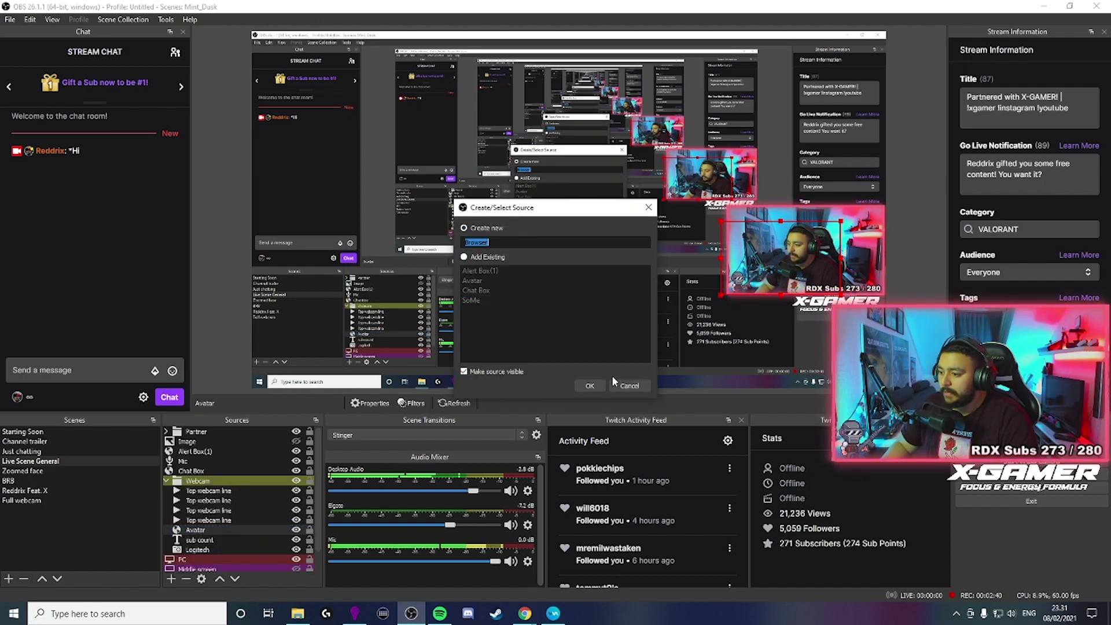
Step: Create the Browser source and enter its width, checking Kappamon's 650 × 400 stream size
{"action": "left_click", "coordinate": [590, 386]}
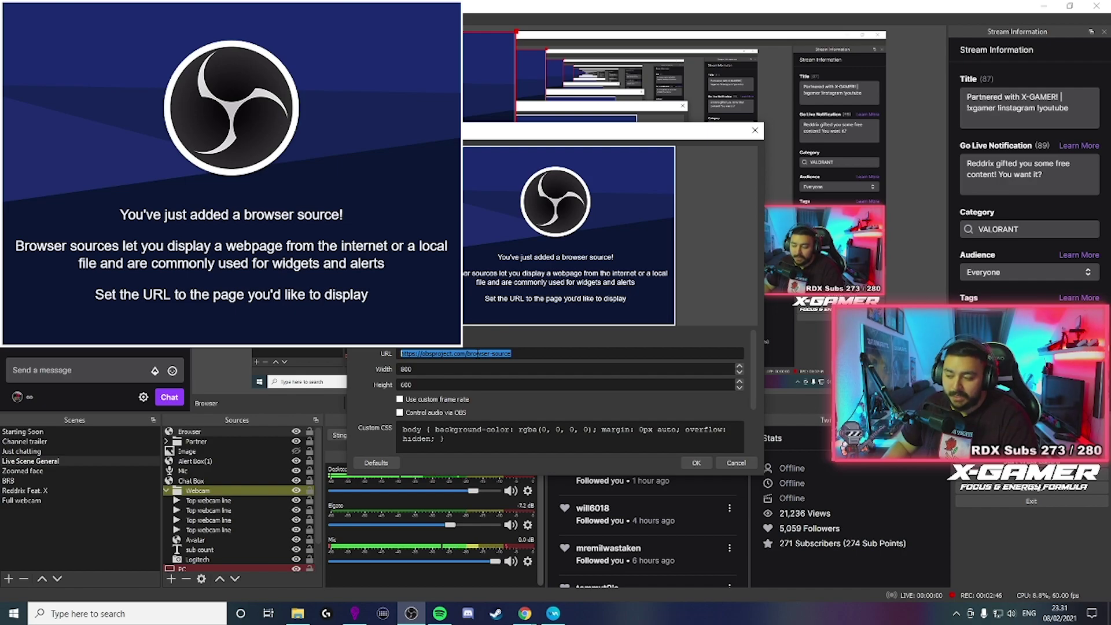
{"action": "key", "text": "Tab"}
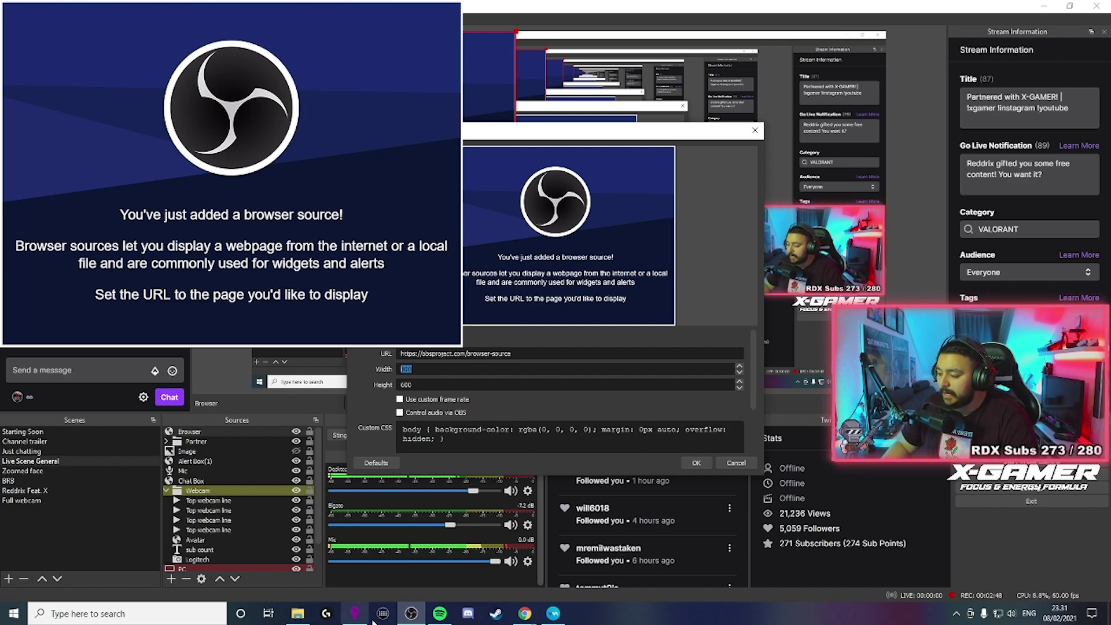
{"action": "left_click", "coordinate": [590, 573]}
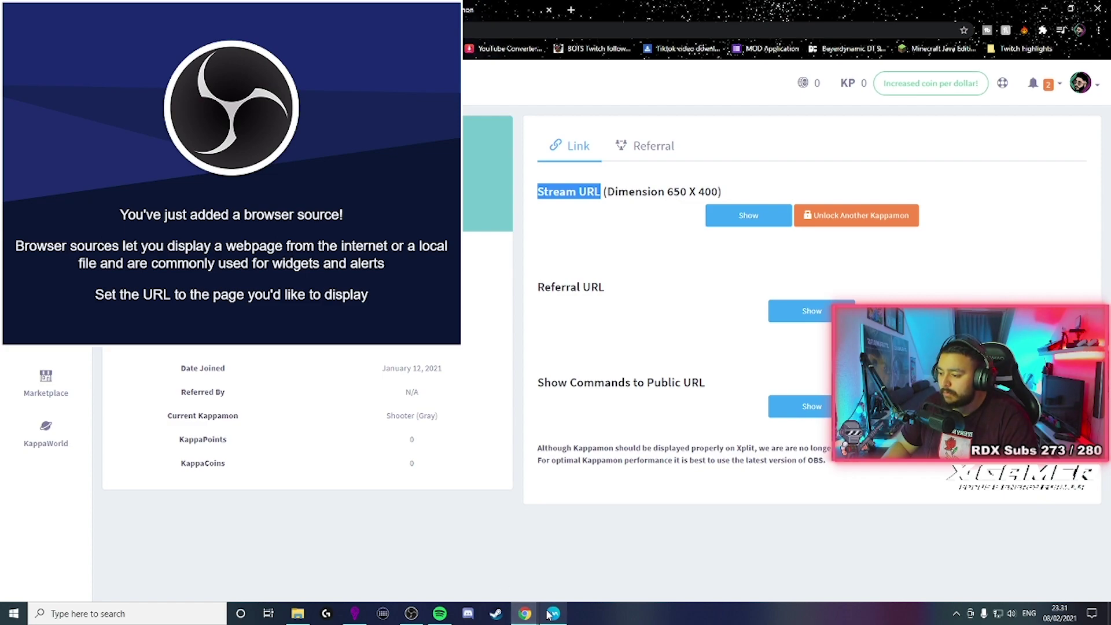
{"action": "left_click", "coordinate": [525, 613]}
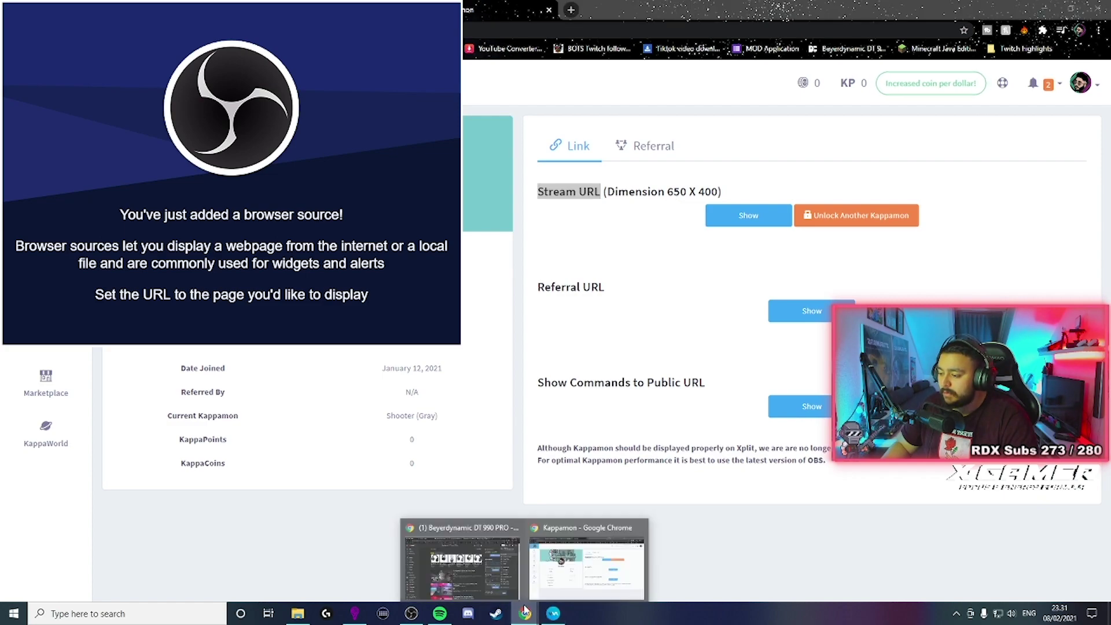
{"action": "left_click", "coordinate": [413, 614]}
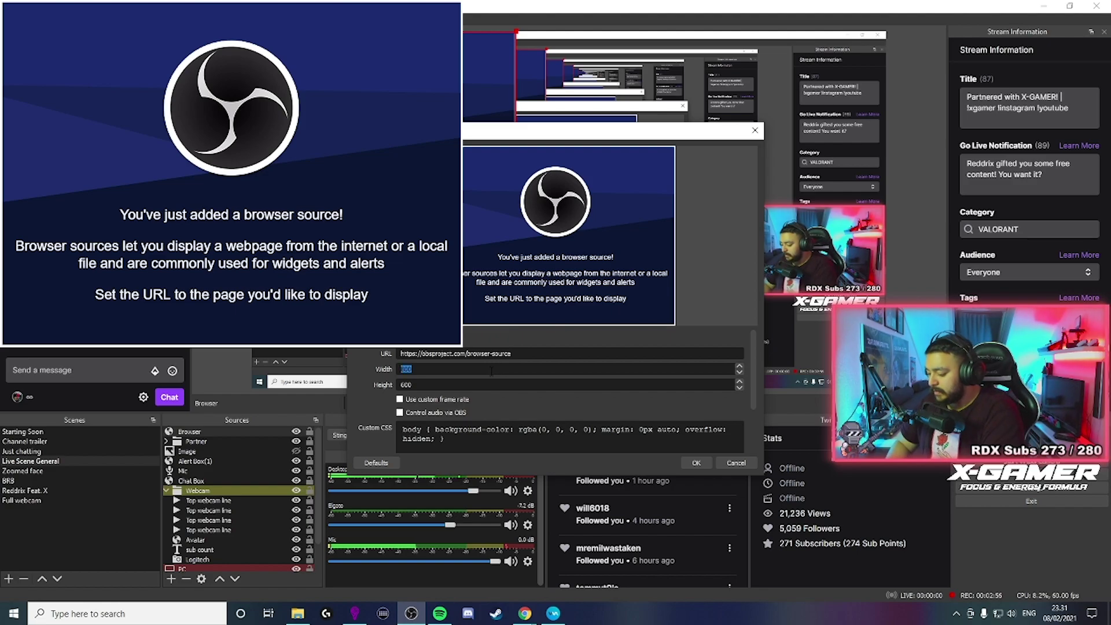
{"action": "type", "text": "675"}
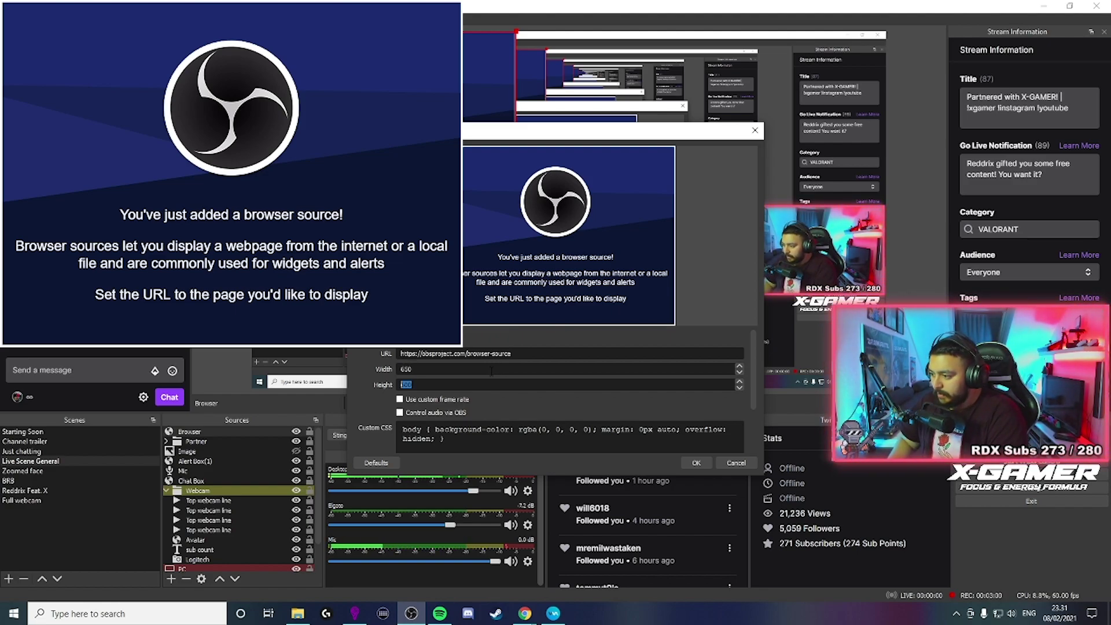
{"action": "key", "text": "alt+Tab"}
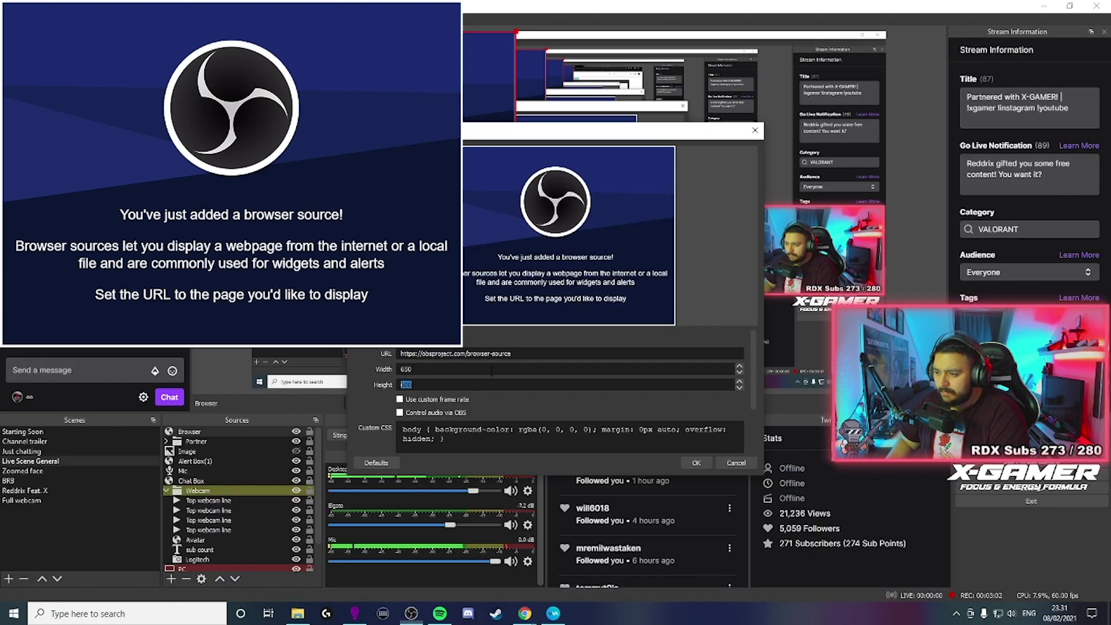
{"action": "key", "text": "alt+Tab"}
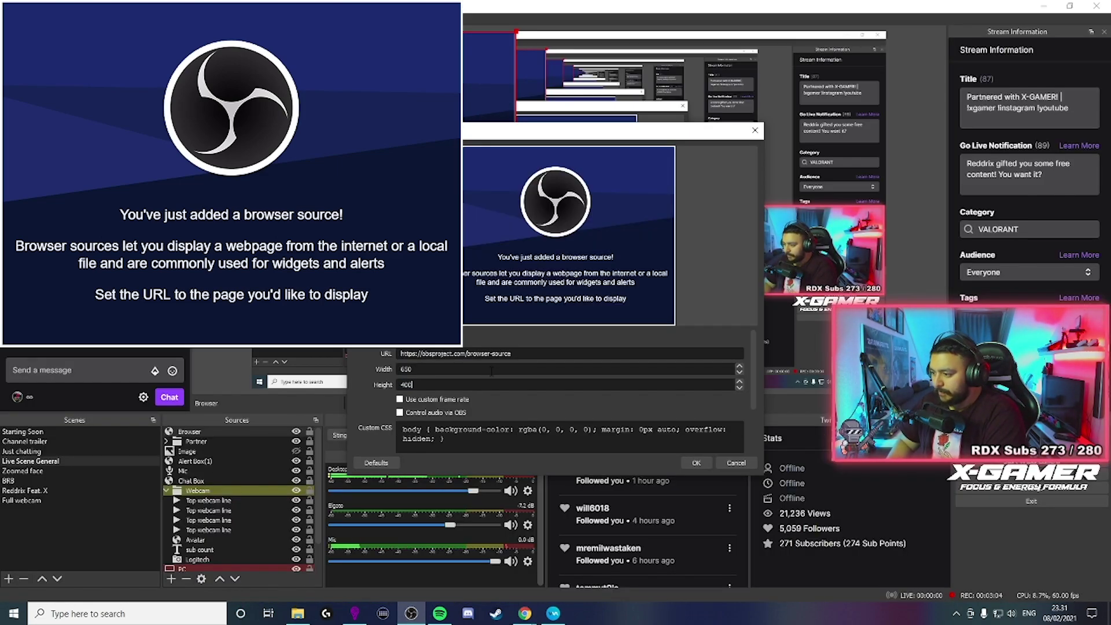
{"action": "key", "text": "Tab"}
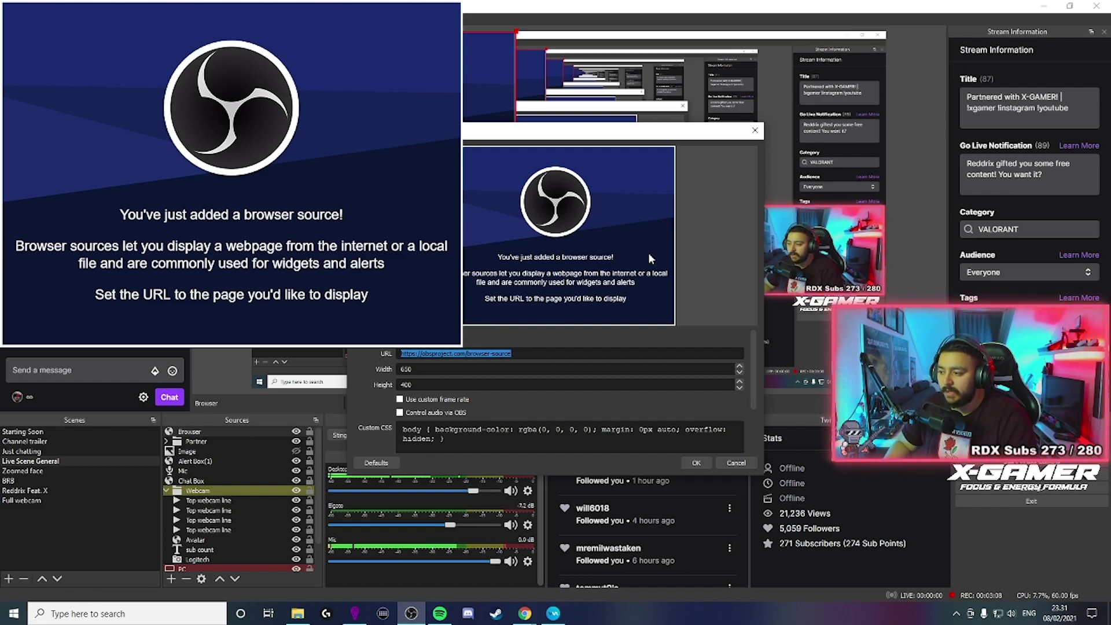
Step: Close the Browser source properties, discarding the unsaved size changes
{"action": "left_click", "coordinate": [758, 135]}
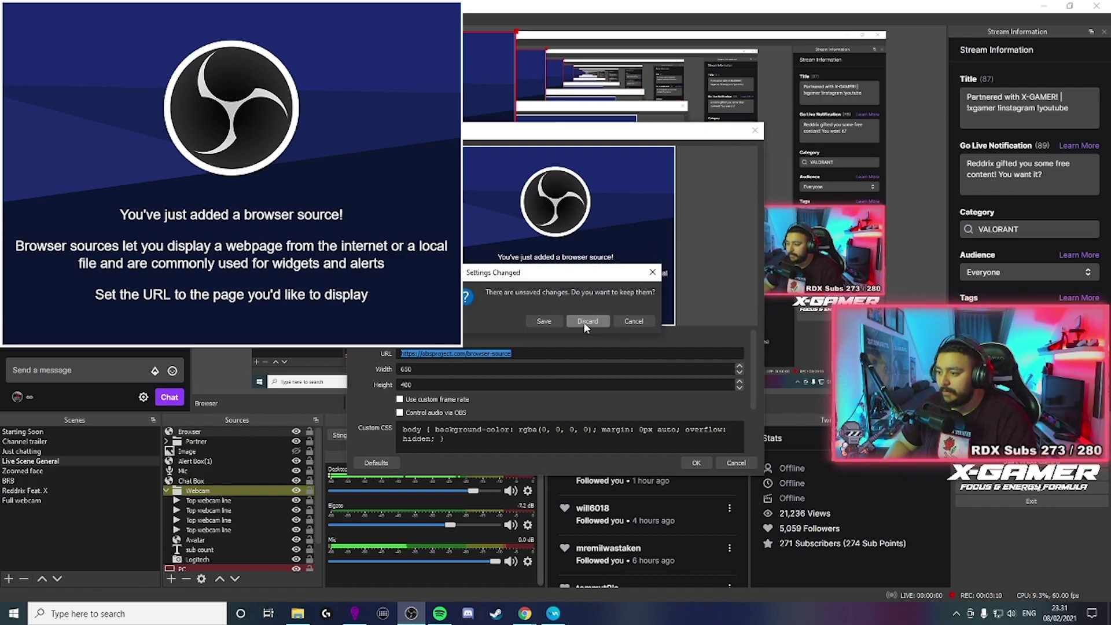
{"action": "left_click", "coordinate": [601, 322]}
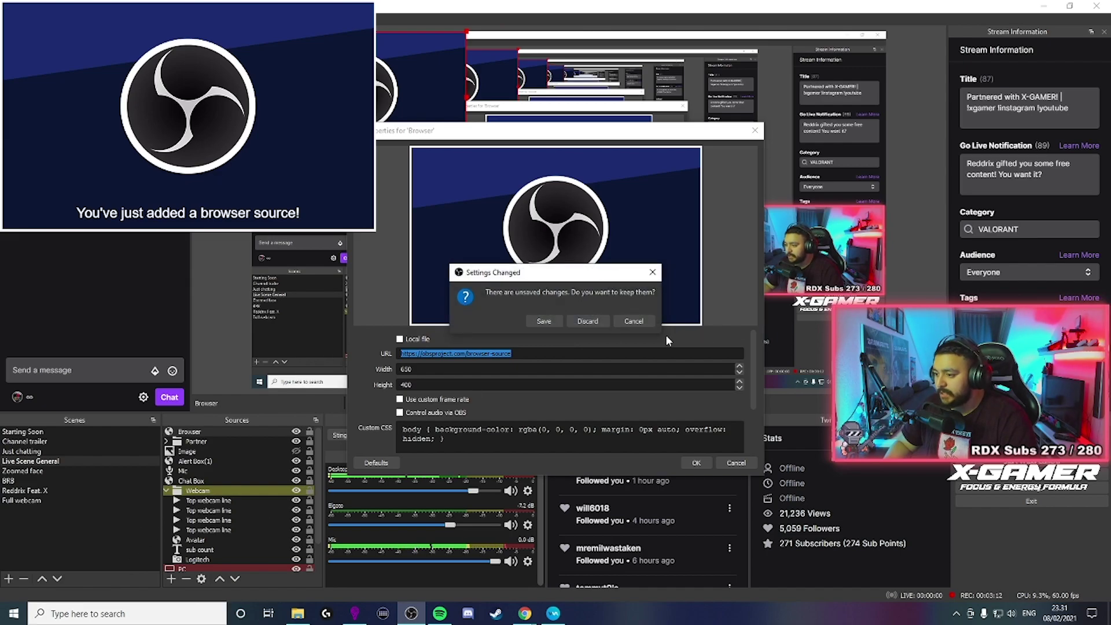
{"action": "left_click", "coordinate": [587, 321]}
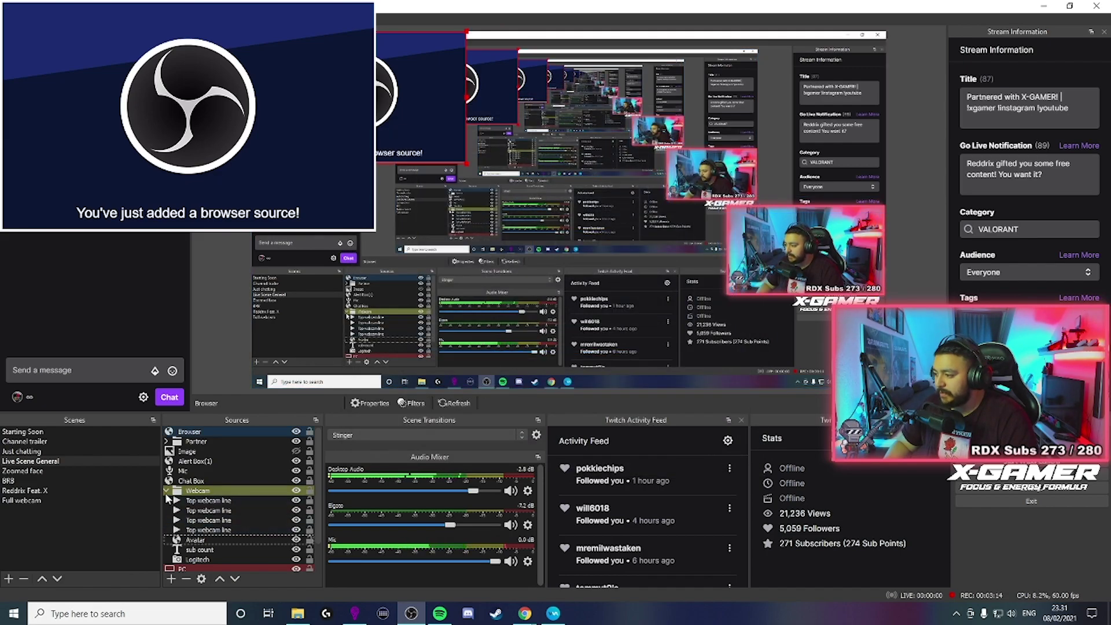
Step: Delete the Browser source from Live Scene General and select the Avatar source
{"action": "left_click", "coordinate": [220, 427]}
{"action": "key", "text": "Delete"}
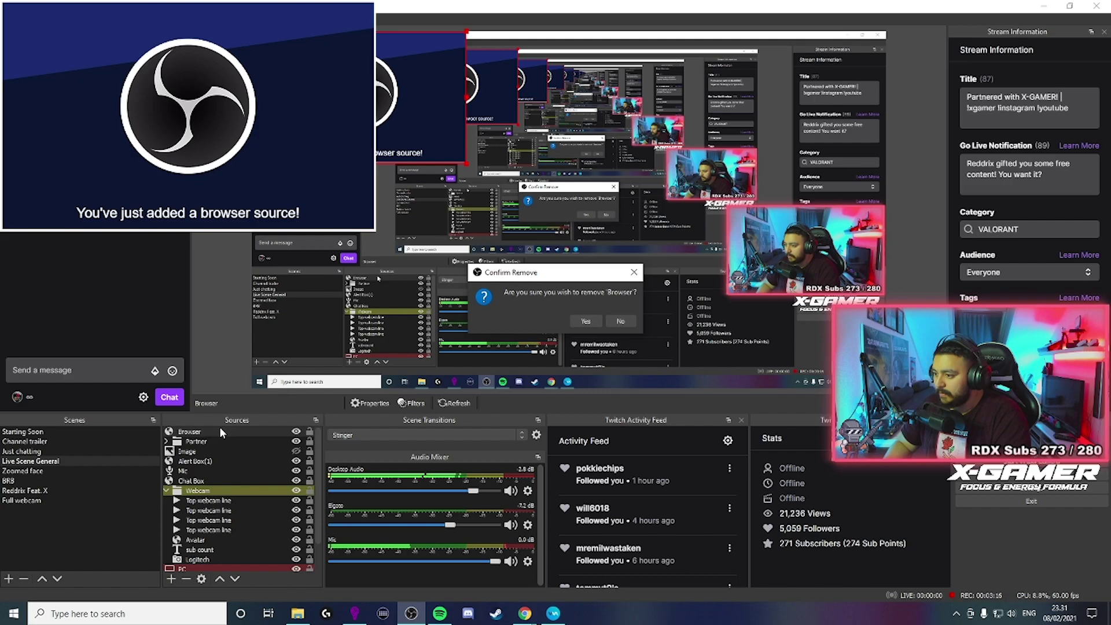
{"action": "key", "text": "Return"}
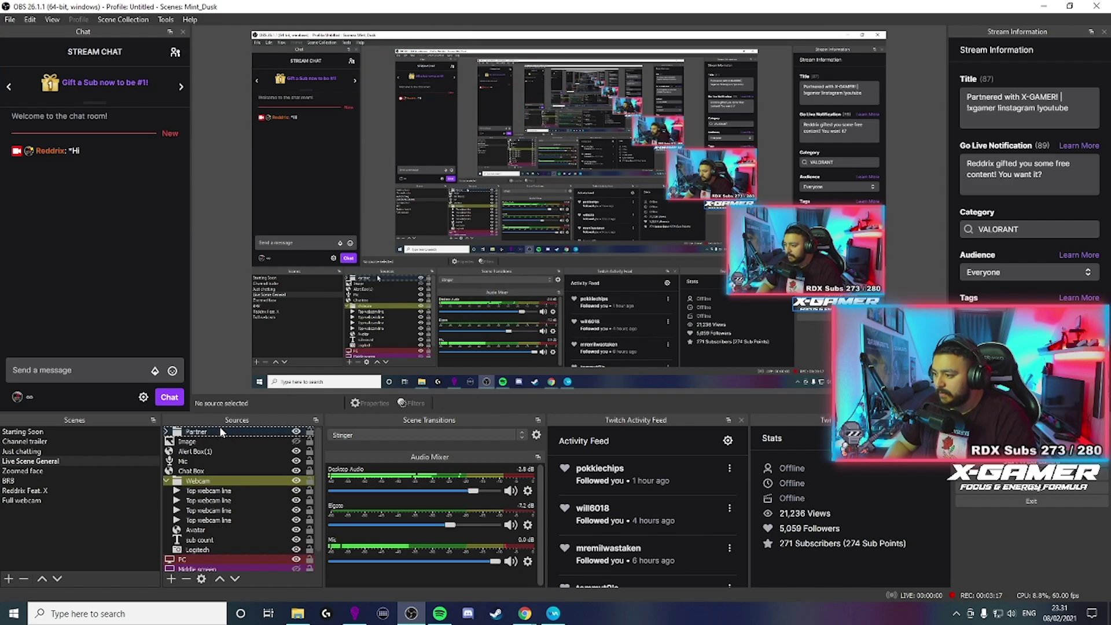
{"action": "left_click", "coordinate": [202, 530]}
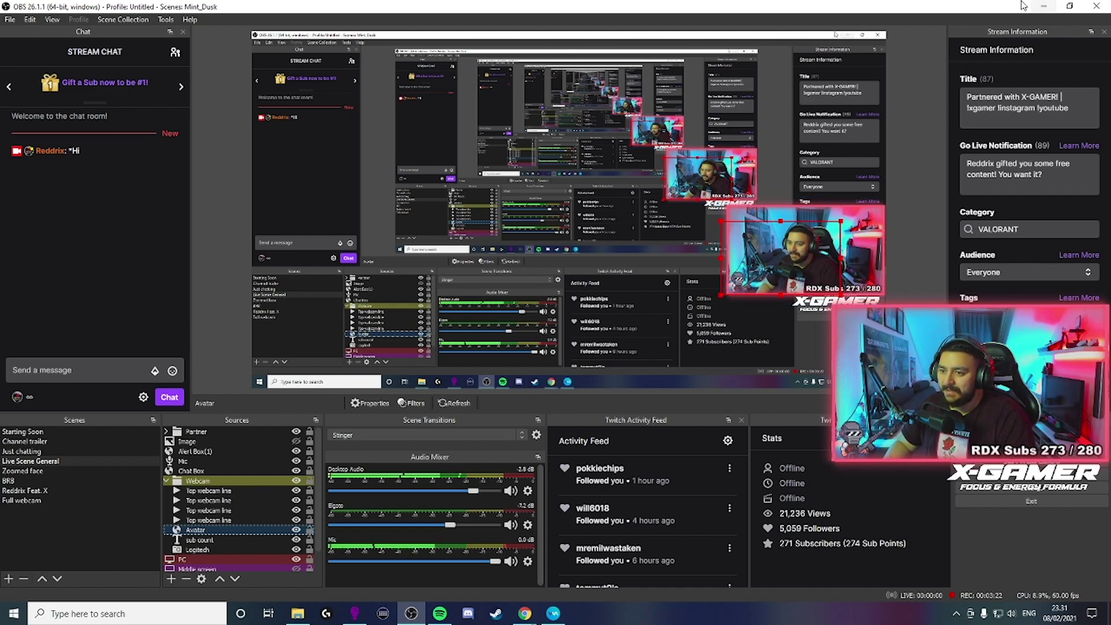
Step: Restore OBS to a smaller window and move it aside to reveal Kappamon's Profile page
{"action": "left_click_drag", "start_coordinate": [533, 19], "coordinate": [1110, 217]}
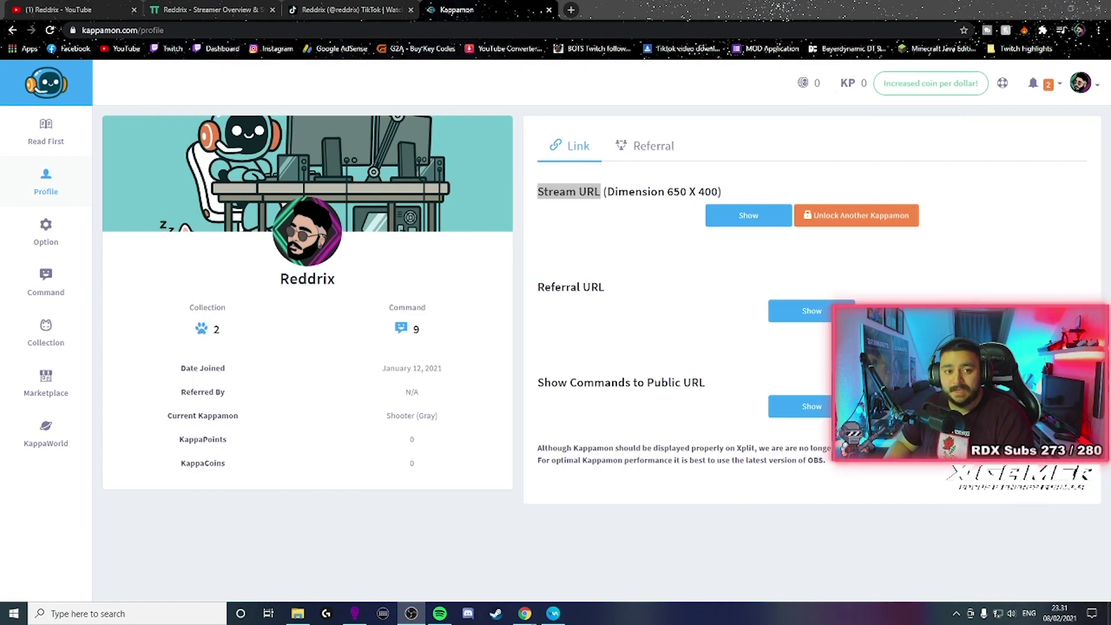